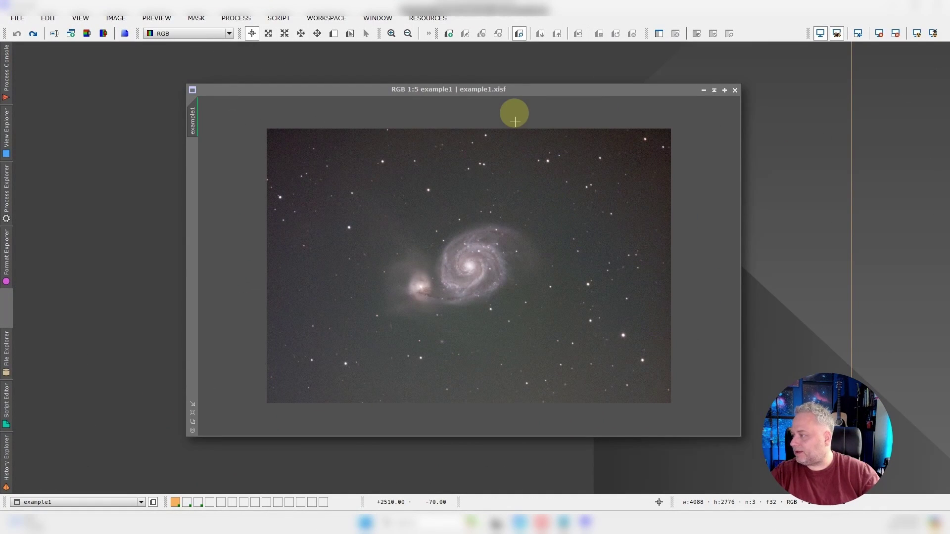
- Open GradientCorrection for example1, place its dialog beside the image, and toggle Automatic convergence
{"action": "left_click", "coordinate": [518, 93]}
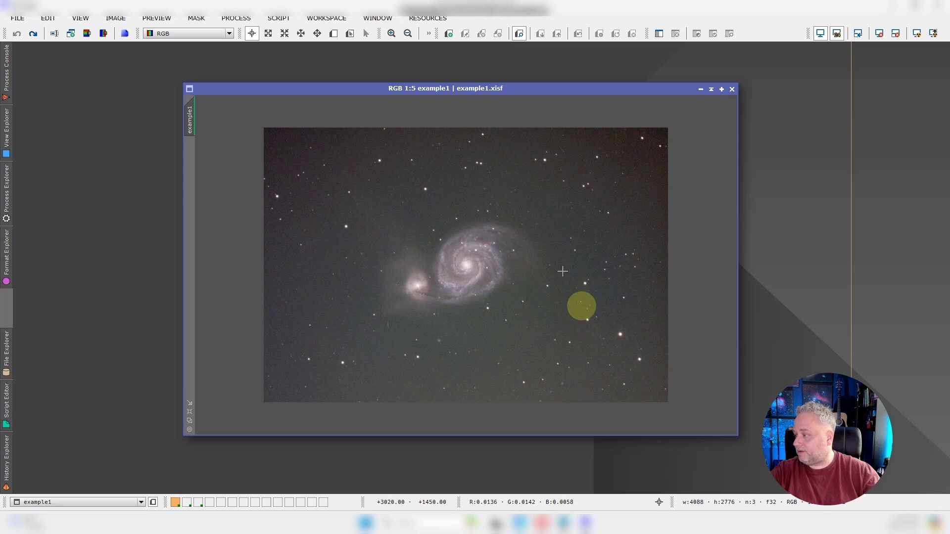
{"action": "left_click", "coordinate": [223, 18]}
{"action": "mouse_move", "coordinate": [305, 16]}
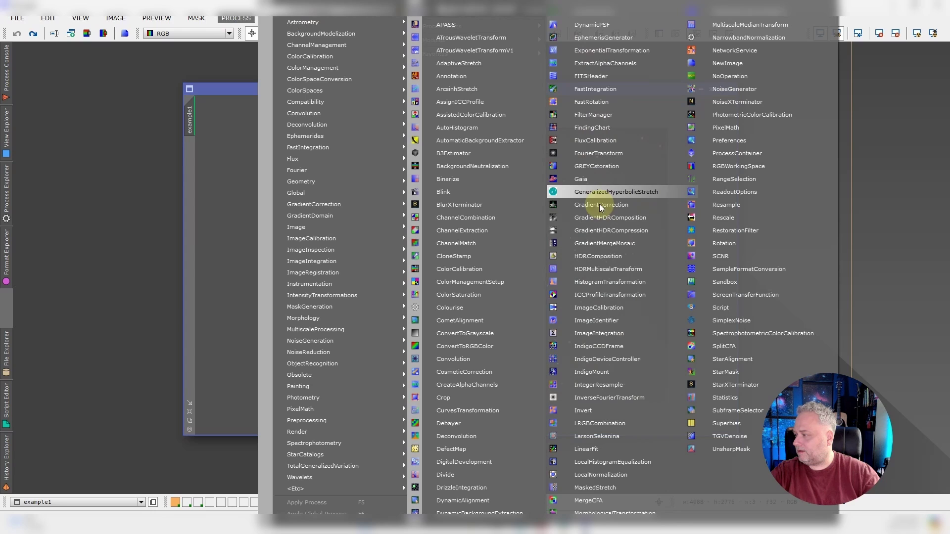
{"action": "left_click", "coordinate": [577, 205]}
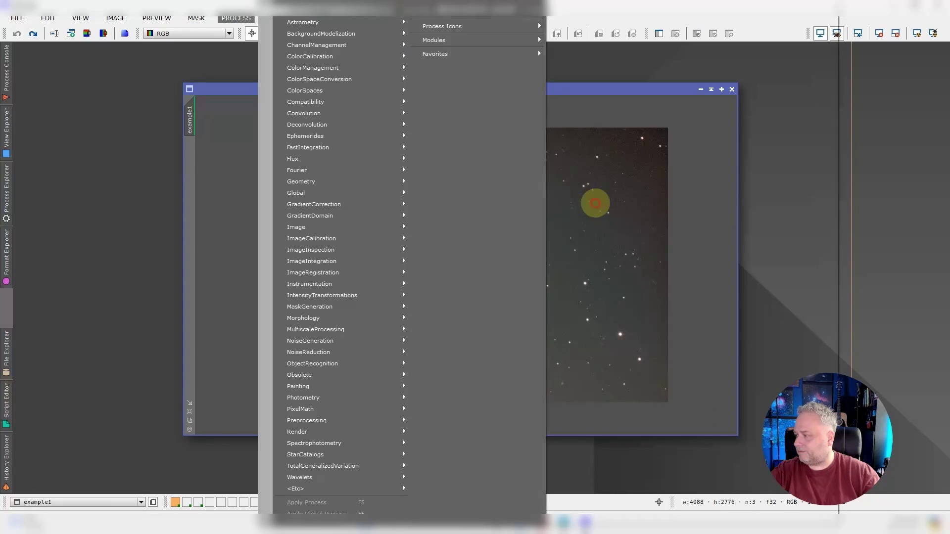
{"action": "left_click_drag", "start_coordinate": [241, 78], "coordinate": [717, 75]}
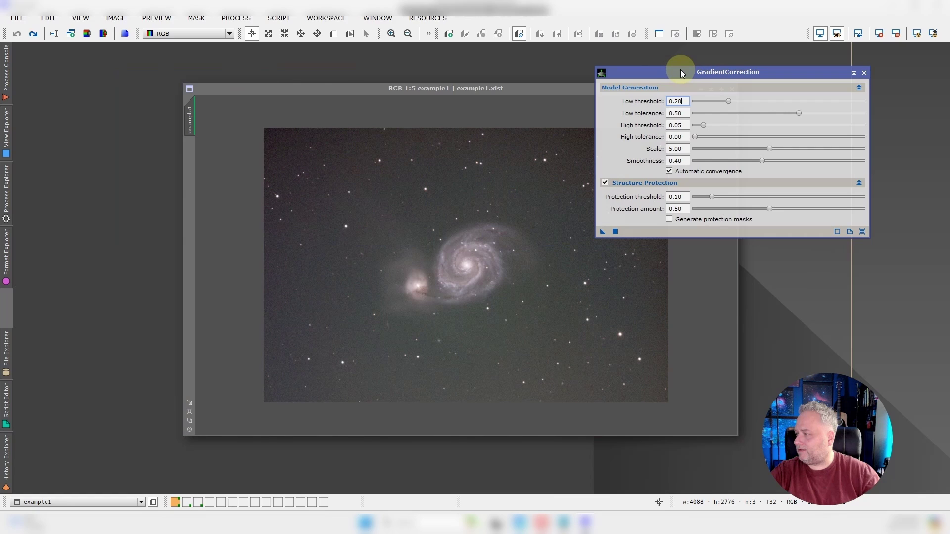
{"action": "left_click_drag", "start_coordinate": [655, 71], "coordinate": [660, 72]}
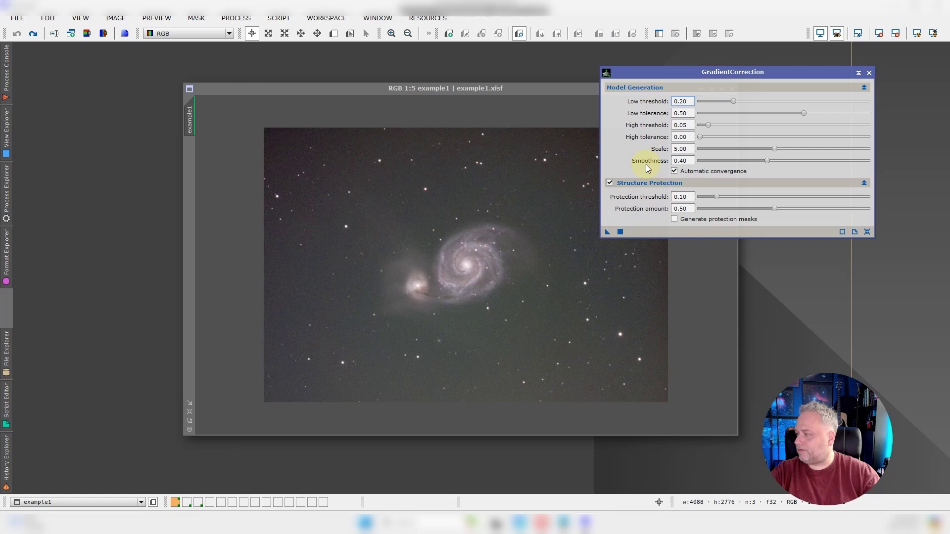
{"action": "left_click", "coordinate": [643, 73]}
{"action": "left_click_drag", "start_coordinate": [648, 76], "coordinate": [652, 76]}
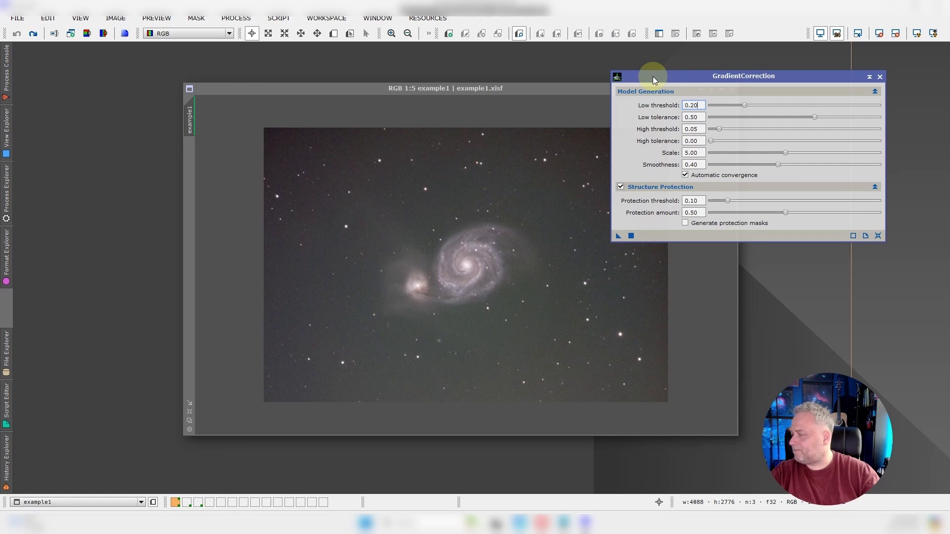
{"action": "left_click", "coordinate": [686, 176]}
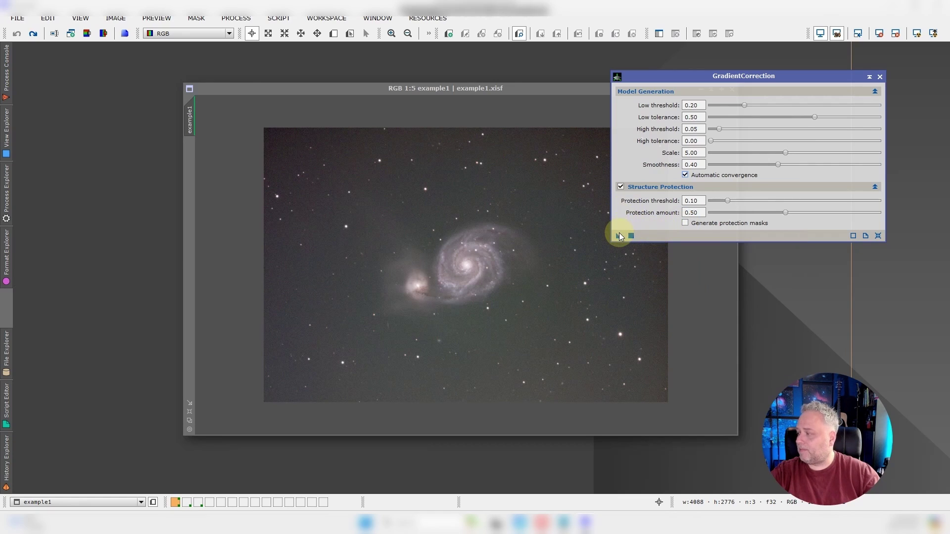
- Apply GradientCorrection to the example1 galaxy image with its new-instance triangle
{"action": "left_click_drag", "start_coordinate": [618, 234], "coordinate": [409, 250]}
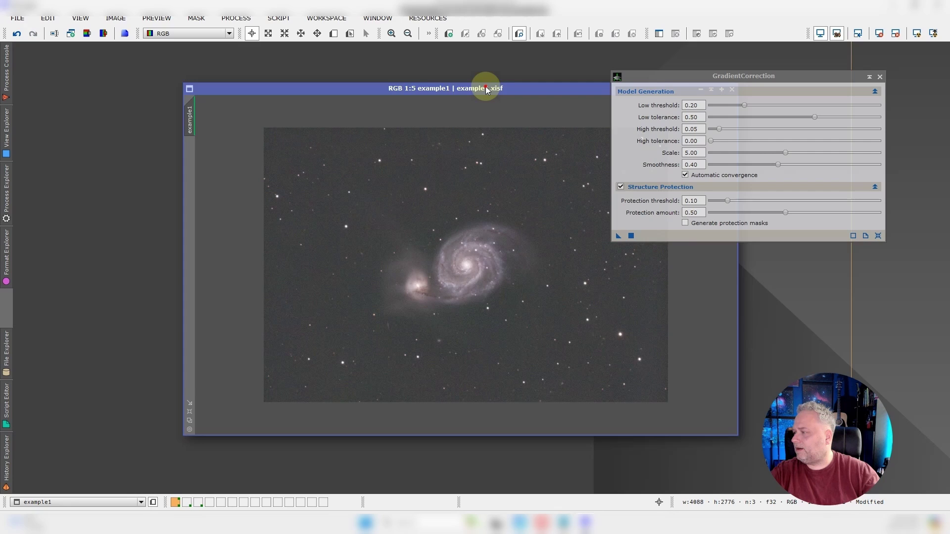
- Undo the correction on example1 and duplicate the uncorrected image as example1_clone
{"action": "left_click_drag", "start_coordinate": [485, 88], "coordinate": [339, 77]}
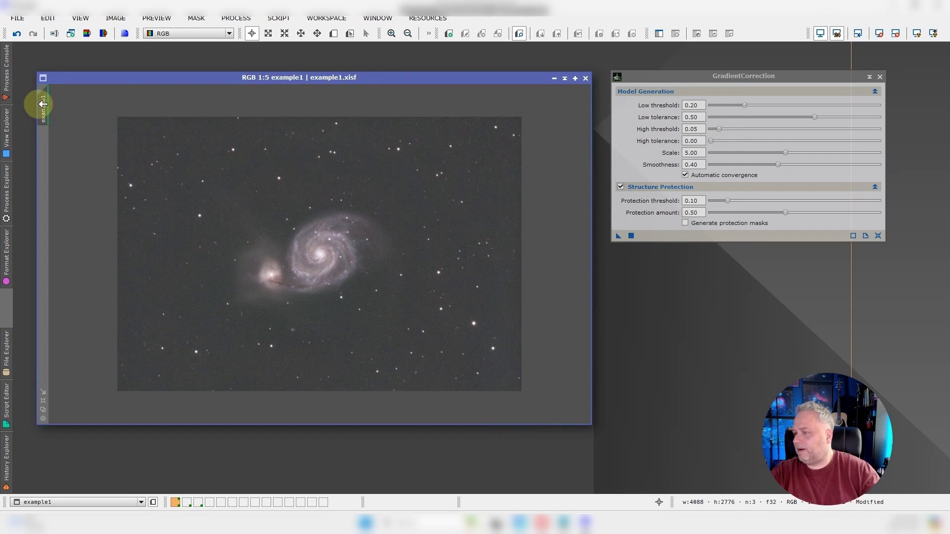
{"action": "left_click", "coordinate": [20, 35]}
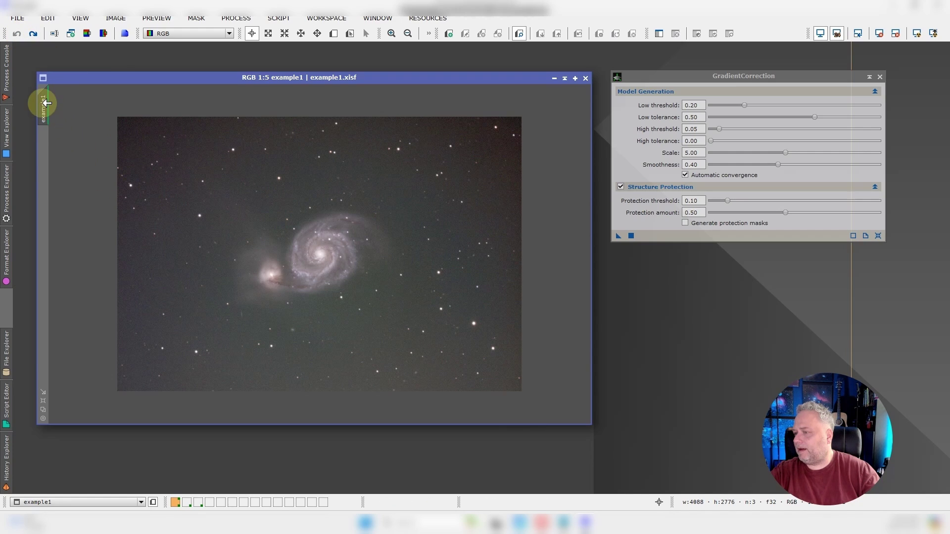
{"action": "left_click_drag", "start_coordinate": [43, 100], "coordinate": [287, 219]}
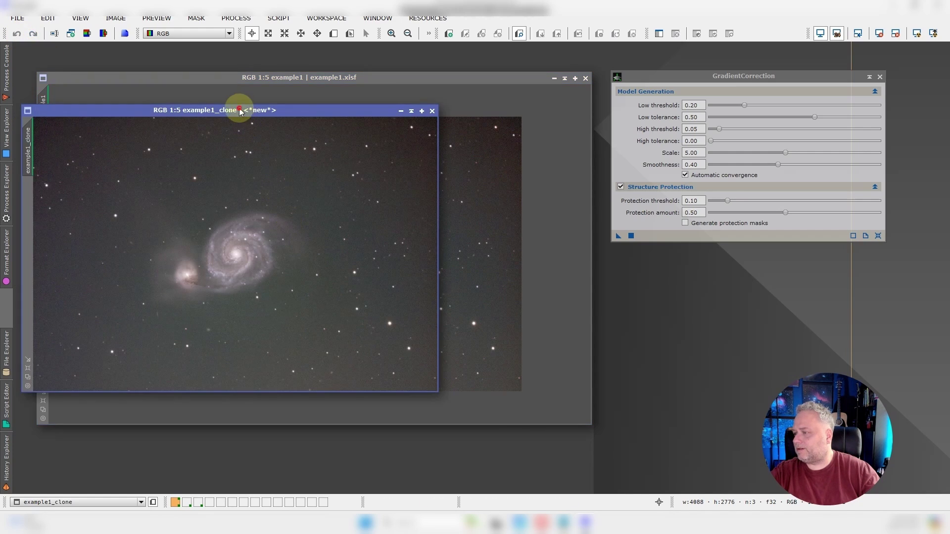
{"action": "left_click_drag", "start_coordinate": [240, 110], "coordinate": [452, 111]}
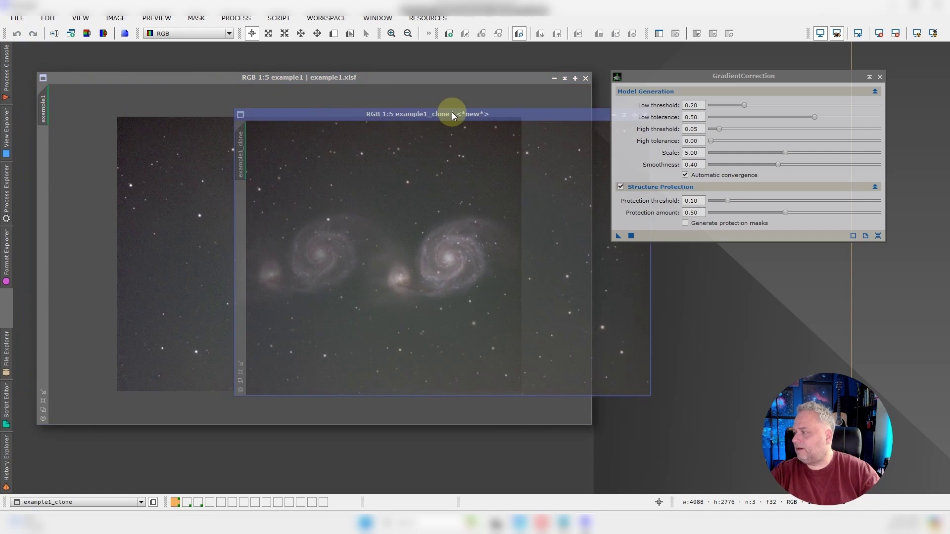
- Close GradientCorrection, arrange both images side by side zoomed out, and redo example1's correction
{"action": "left_click", "coordinate": [880, 77]}
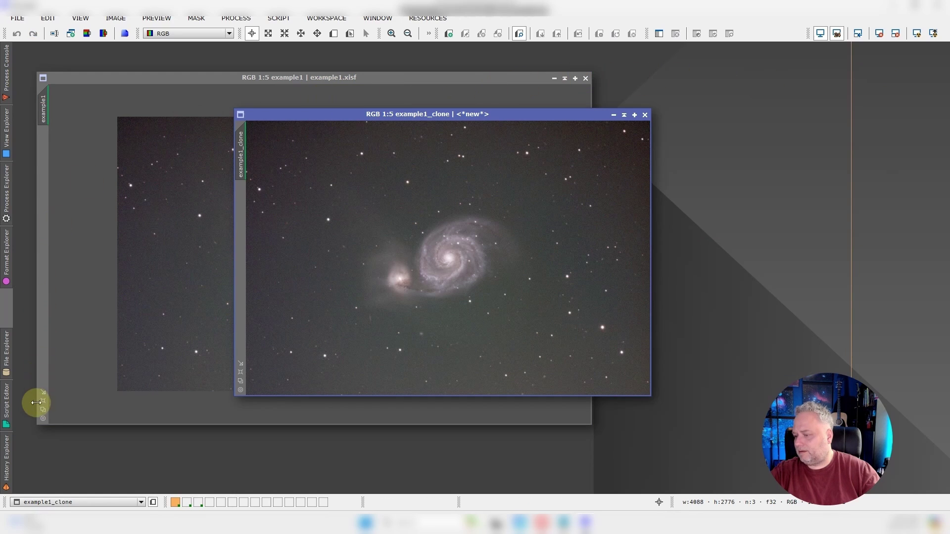
{"action": "left_click", "coordinate": [42, 410]}
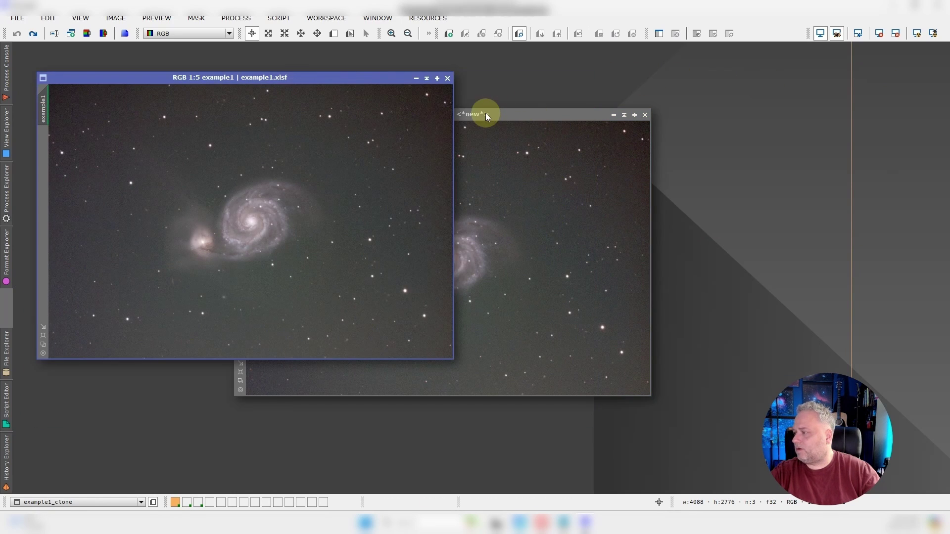
{"action": "left_click_drag", "start_coordinate": [485, 115], "coordinate": [731, 96]}
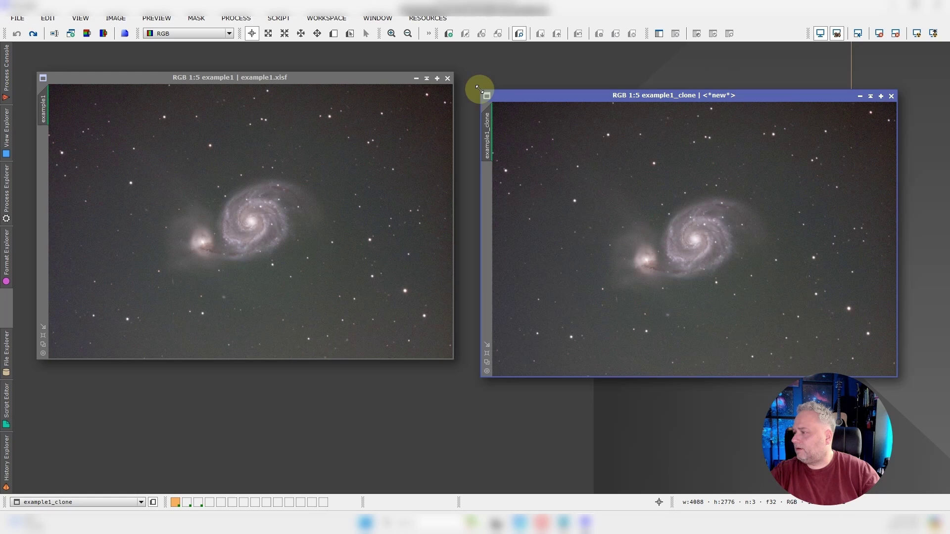
{"action": "left_click_drag", "start_coordinate": [390, 78], "coordinate": [400, 96]}
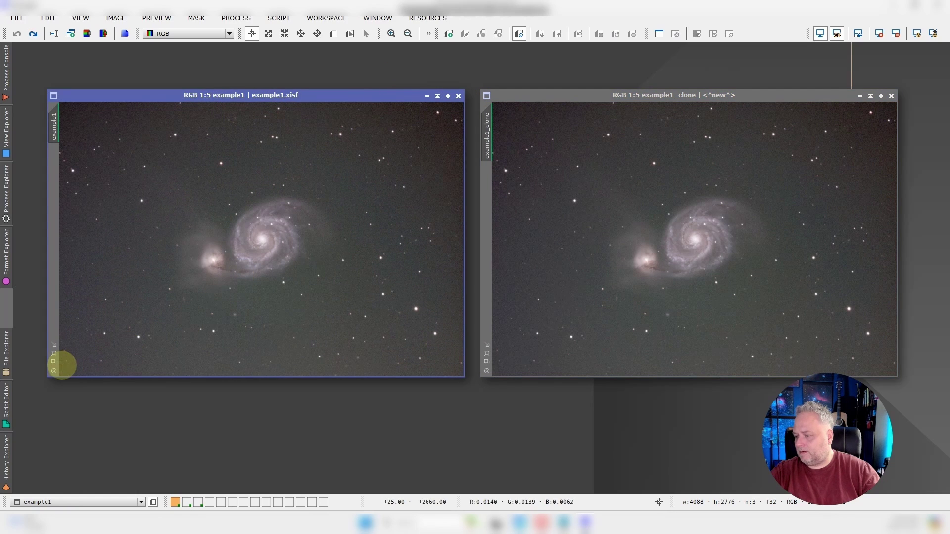
{"action": "scroll", "coordinate": [190, 310], "scroll_direction": "down", "scroll_amount": 1}
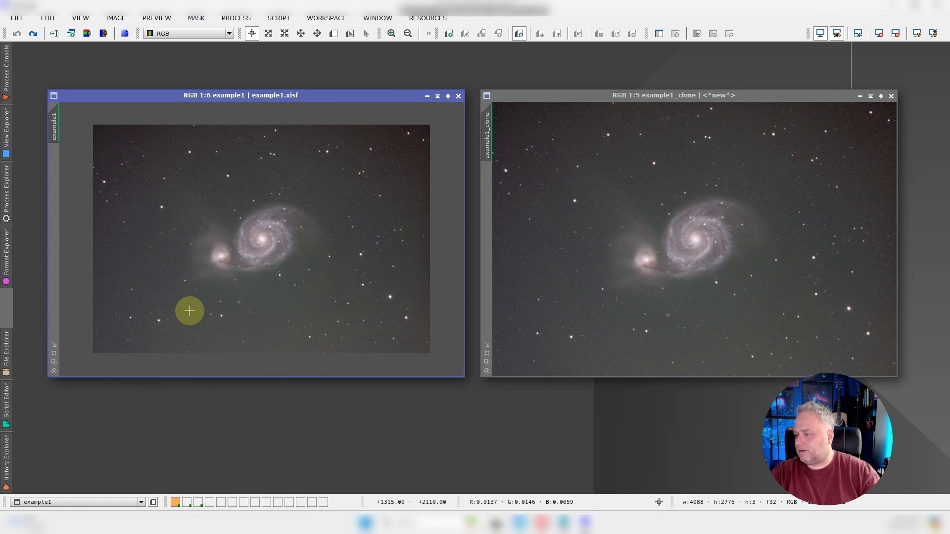
{"action": "scroll", "coordinate": [693, 257], "scroll_direction": "down", "scroll_amount": 1}
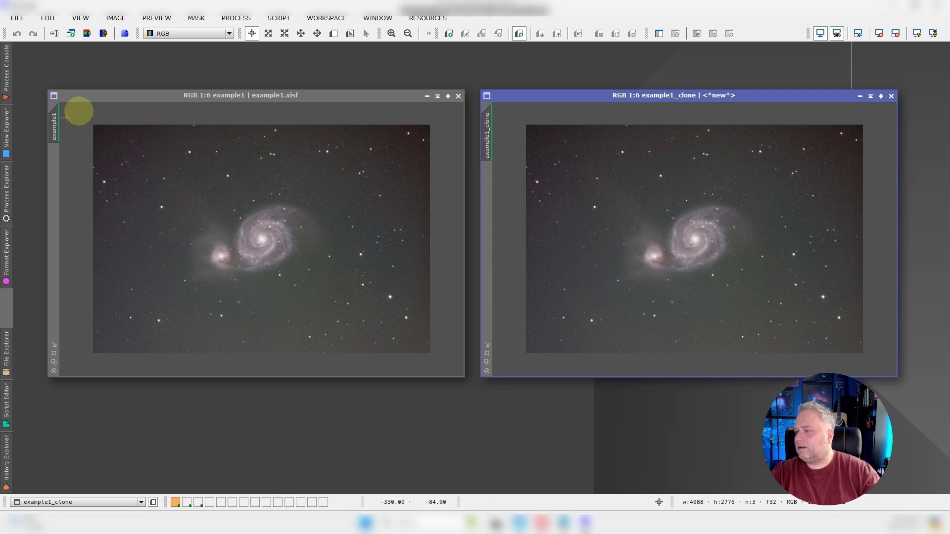
{"action": "left_click", "coordinate": [76, 94]}
{"action": "left_click", "coordinate": [33, 34]}
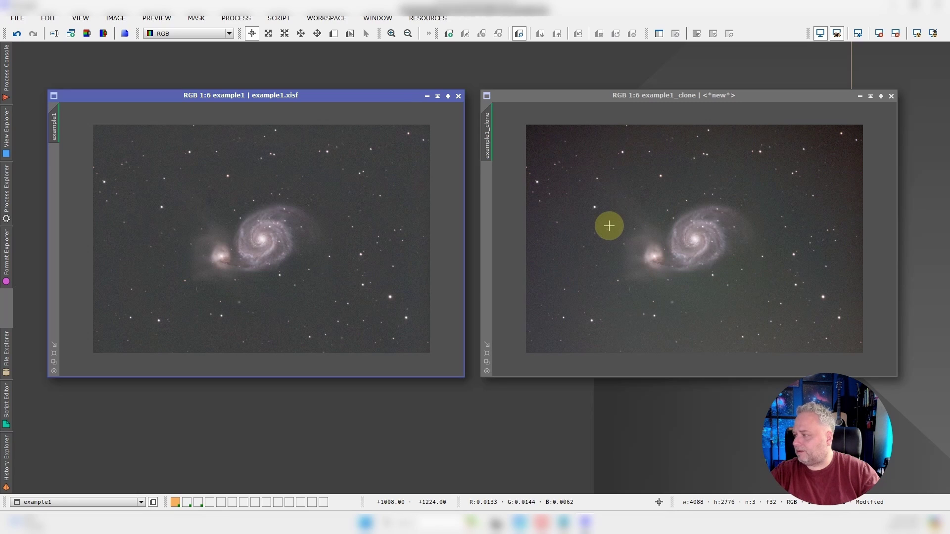
- Run the GraXpert script on example1_clone with Subtraction correction
{"action": "left_click", "coordinate": [286, 18]}
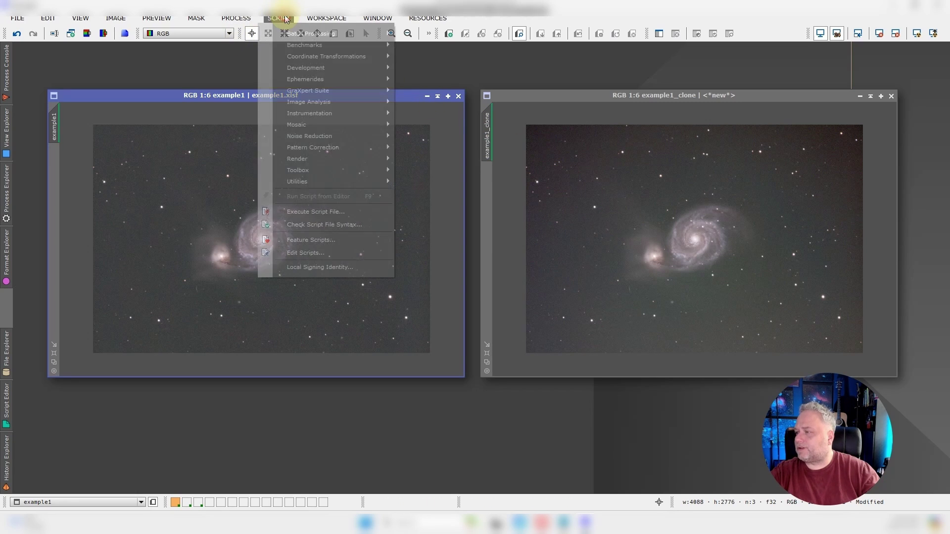
{"action": "mouse_move", "coordinate": [297, 170]}
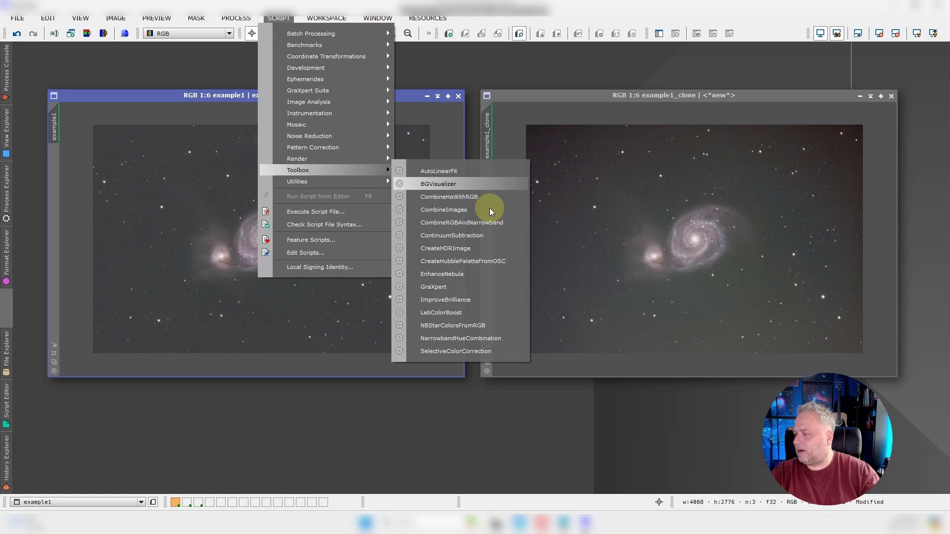
{"action": "left_click", "coordinate": [458, 288]}
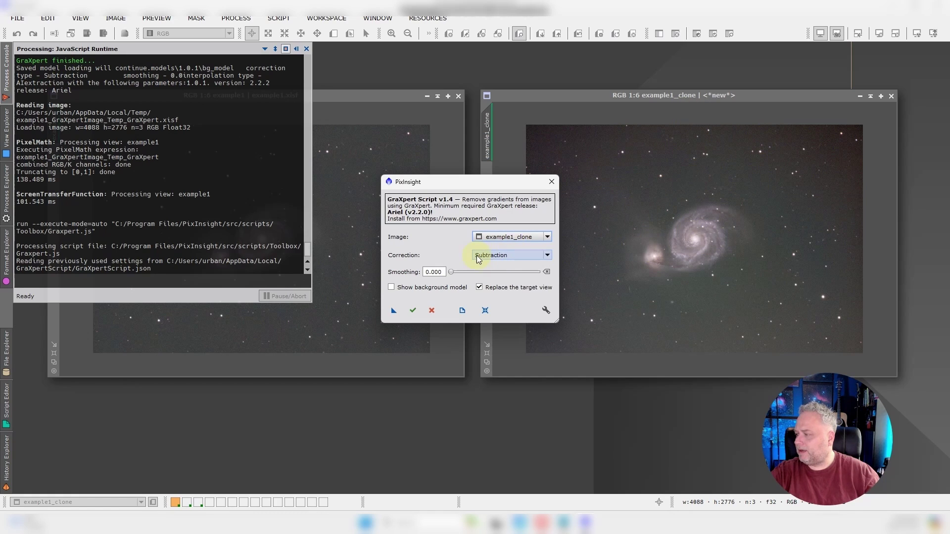
{"action": "left_click", "coordinate": [412, 311]}
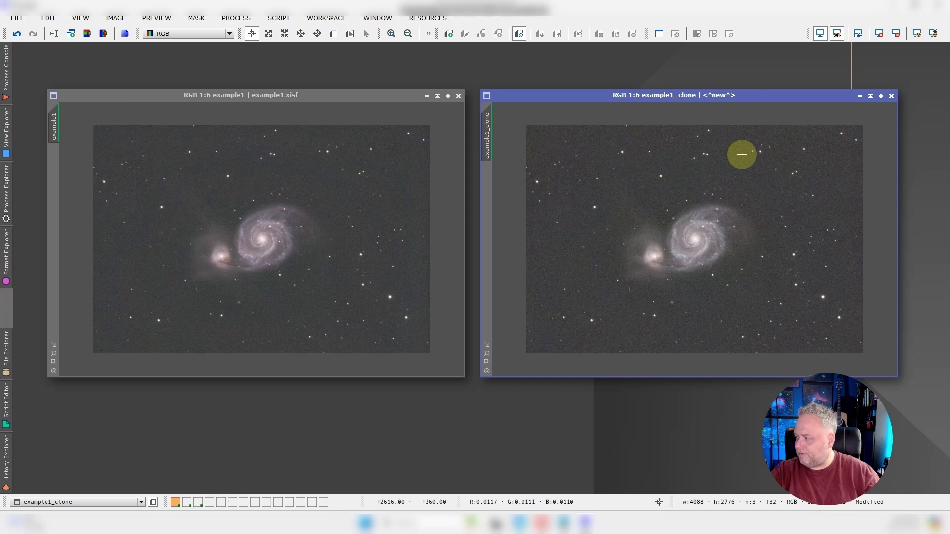
- Align example1_clone with example1 and compare the two corrected images
{"action": "left_click_drag", "start_coordinate": [734, 99], "coordinate": [738, 97]}
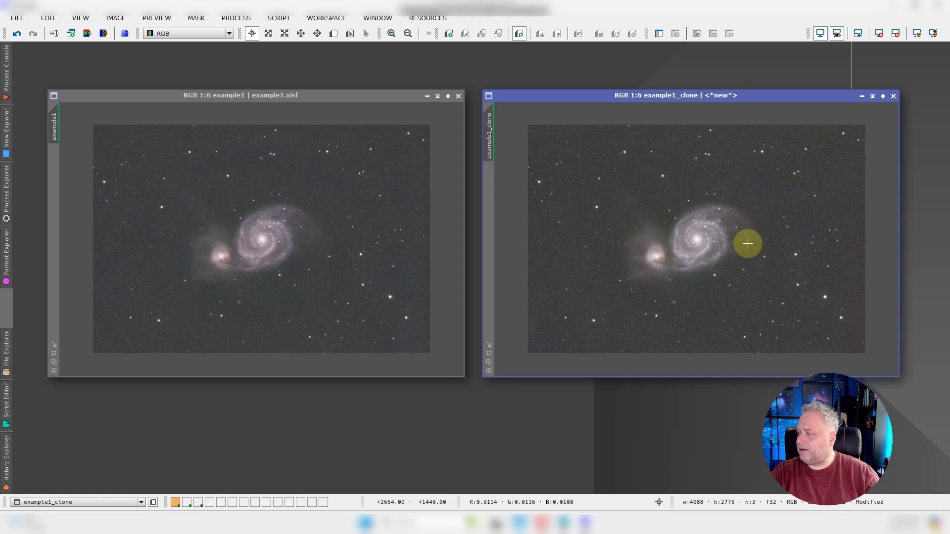
{"action": "left_click", "coordinate": [278, 190]}
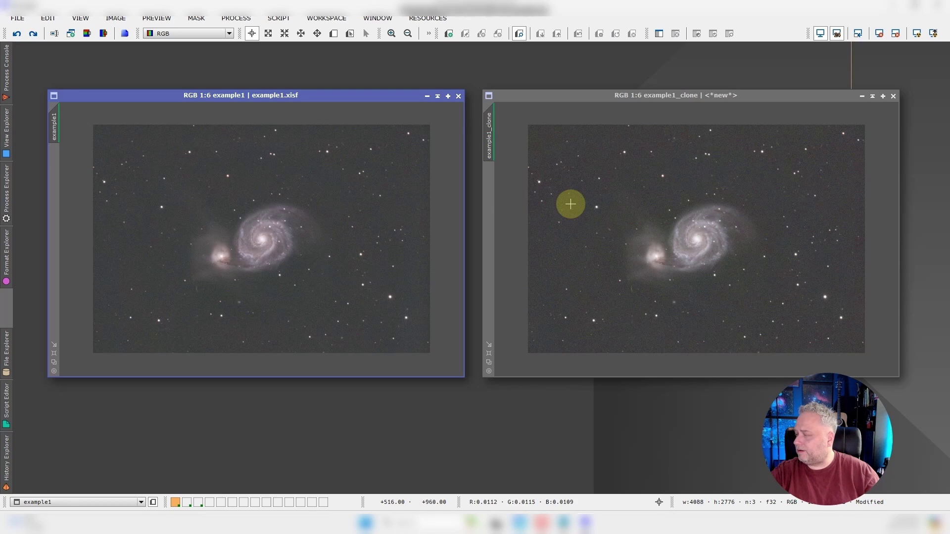
{"action": "left_click", "coordinate": [552, 93]}
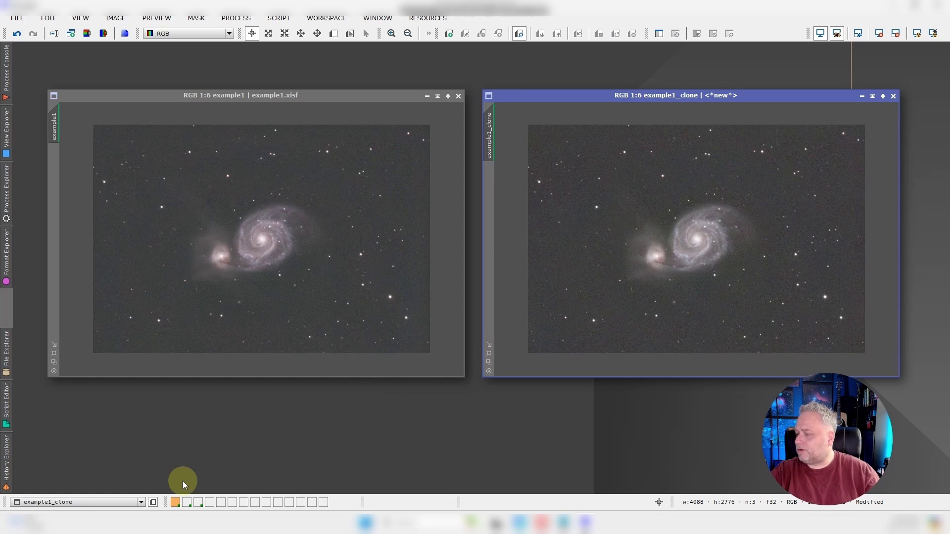
- Switch to the example3 workspace and duplicate example3 as example3_clone
{"action": "left_click", "coordinate": [198, 501]}
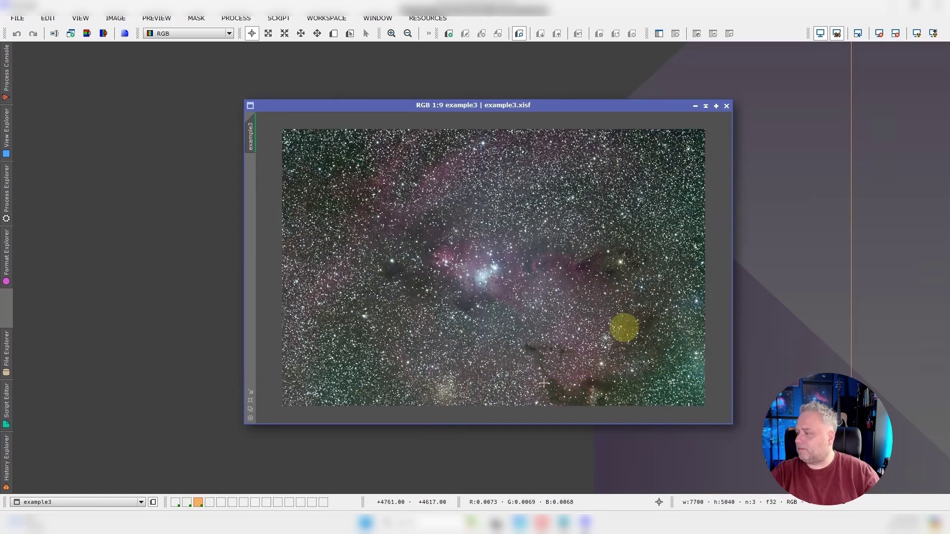
{"action": "left_click_drag", "start_coordinate": [518, 102], "coordinate": [488, 94]}
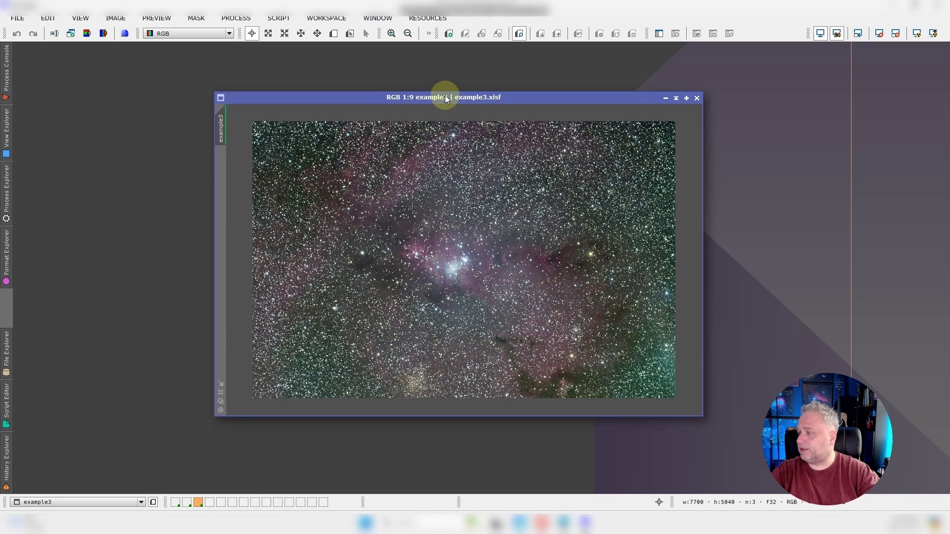
{"action": "left_click_drag", "start_coordinate": [445, 97], "coordinate": [287, 89]}
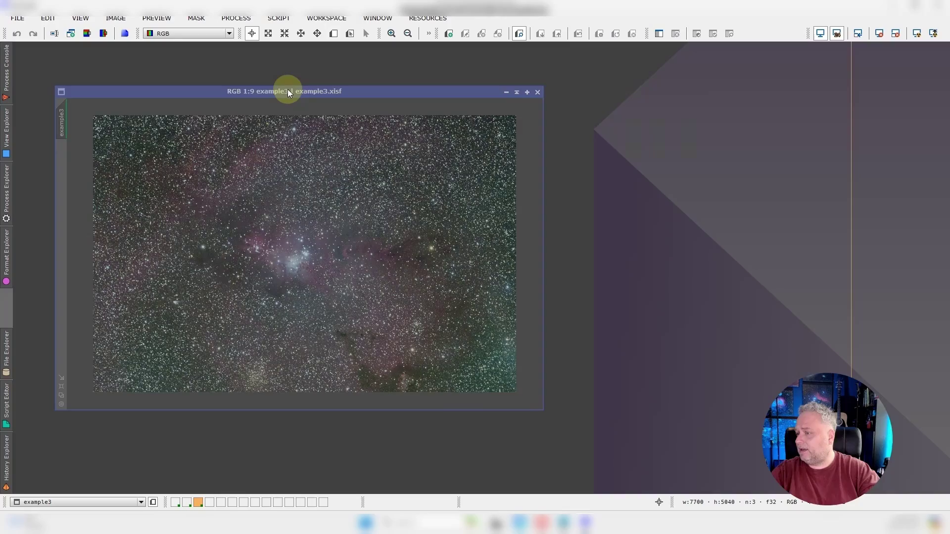
{"action": "left_click_drag", "start_coordinate": [57, 109], "coordinate": [471, 92]}
- Arrange example3 and example3_clone side by side at 1:9 zoom
{"action": "left_click", "coordinate": [314, 93]}
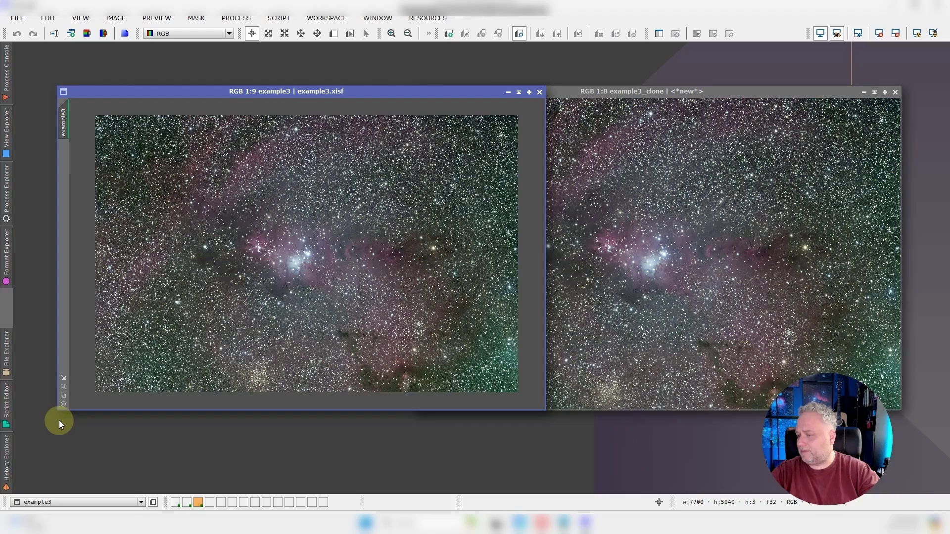
{"action": "scroll", "coordinate": [182, 381], "scroll_direction": "up", "scroll_amount": 1}
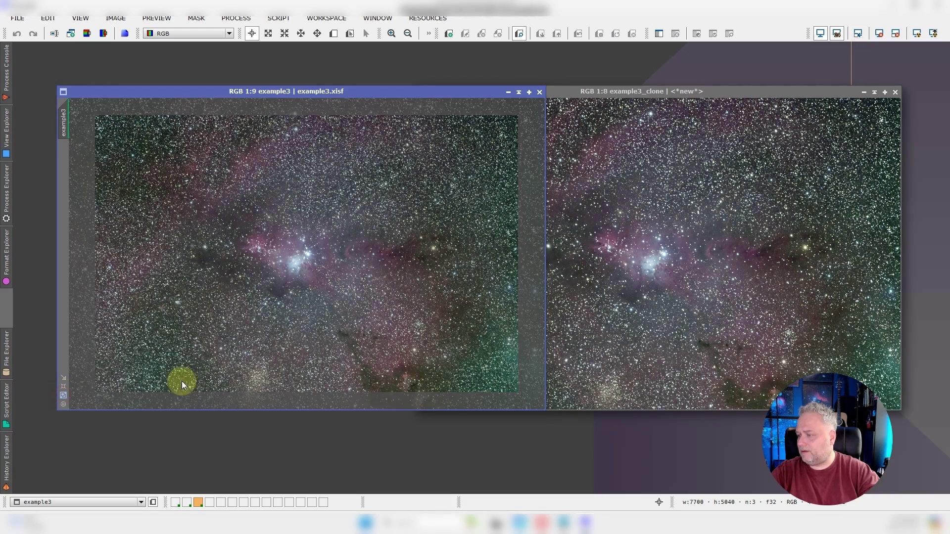
{"action": "scroll", "coordinate": [147, 334], "scroll_direction": "down", "scroll_amount": 1}
{"action": "left_click", "coordinate": [668, 206]}
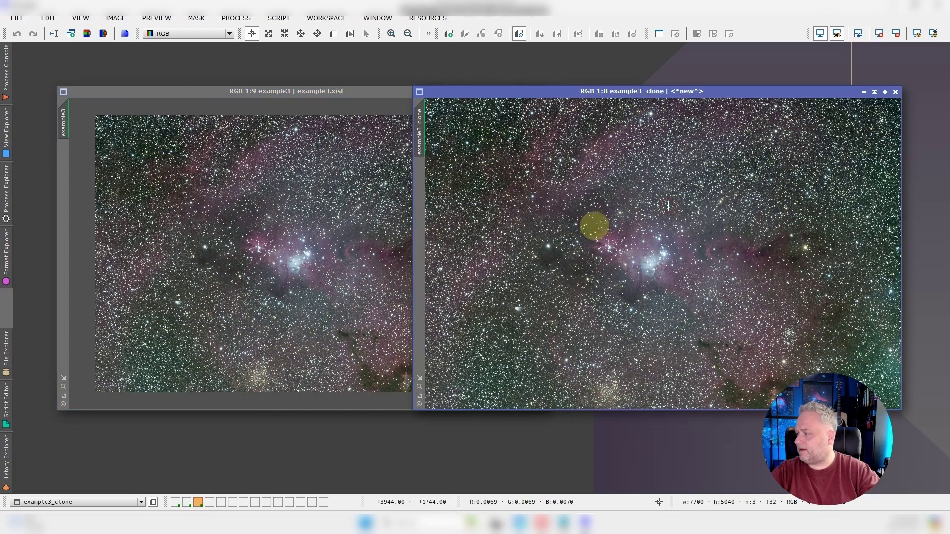
{"action": "scroll", "coordinate": [536, 329], "scroll_direction": "down", "scroll_amount": 1}
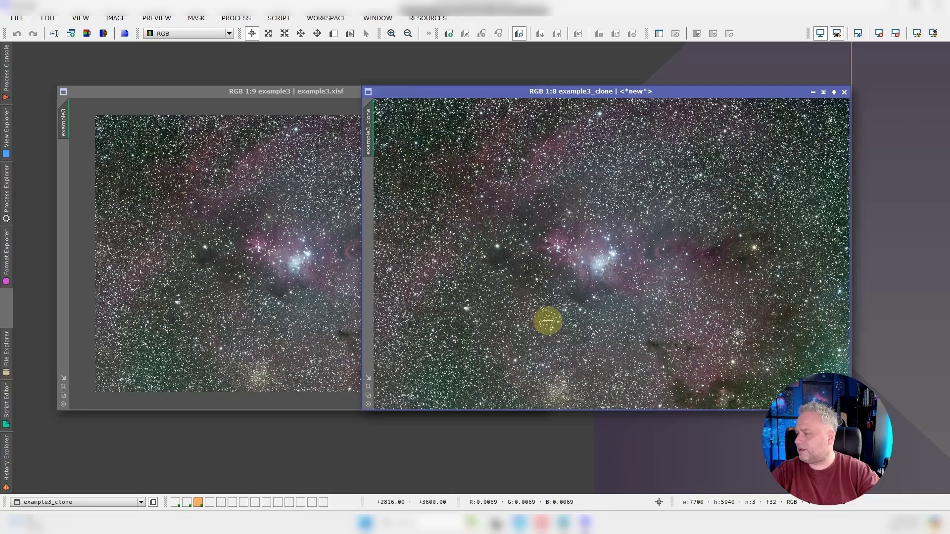
{"action": "left_click_drag", "start_coordinate": [462, 95], "coordinate": [507, 95]}
{"action": "left_click", "coordinate": [372, 91]}
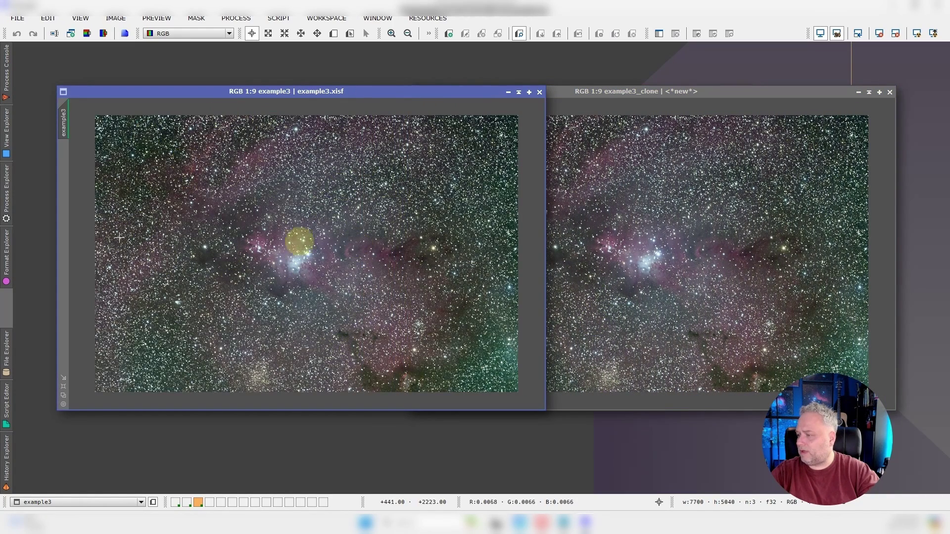
- Apply GradientCorrection with default settings to example3
{"action": "left_click", "coordinate": [236, 19]}
{"action": "mouse_move", "coordinate": [434, 40]}
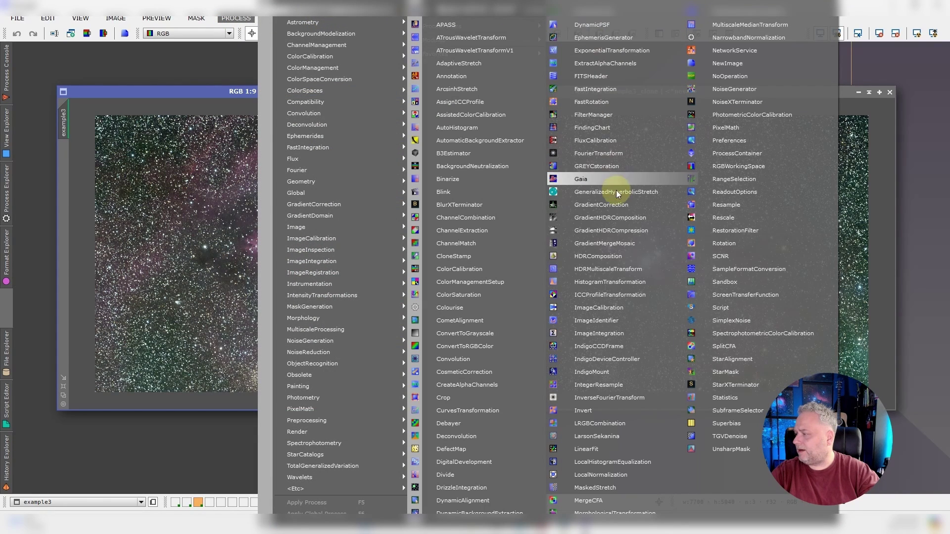
{"action": "left_click", "coordinate": [614, 204]}
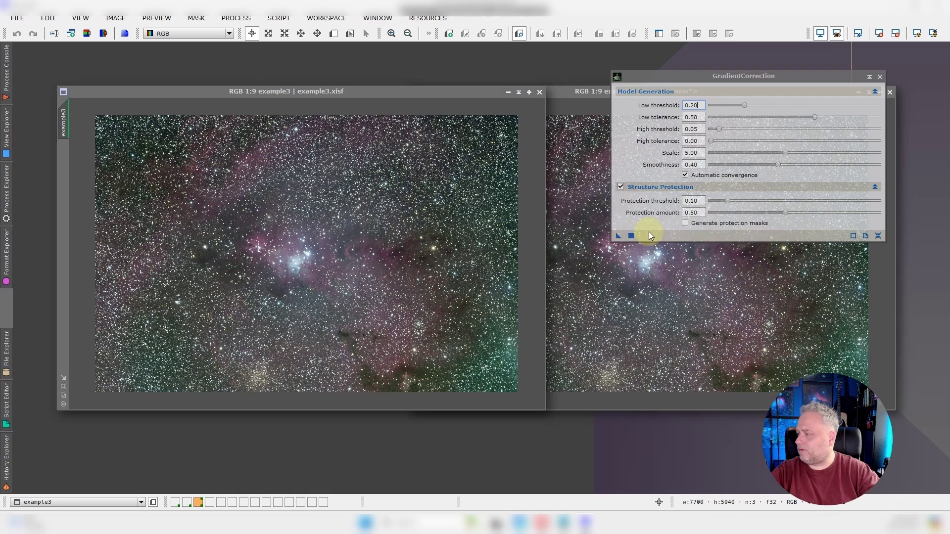
{"action": "key", "text": "F5"}
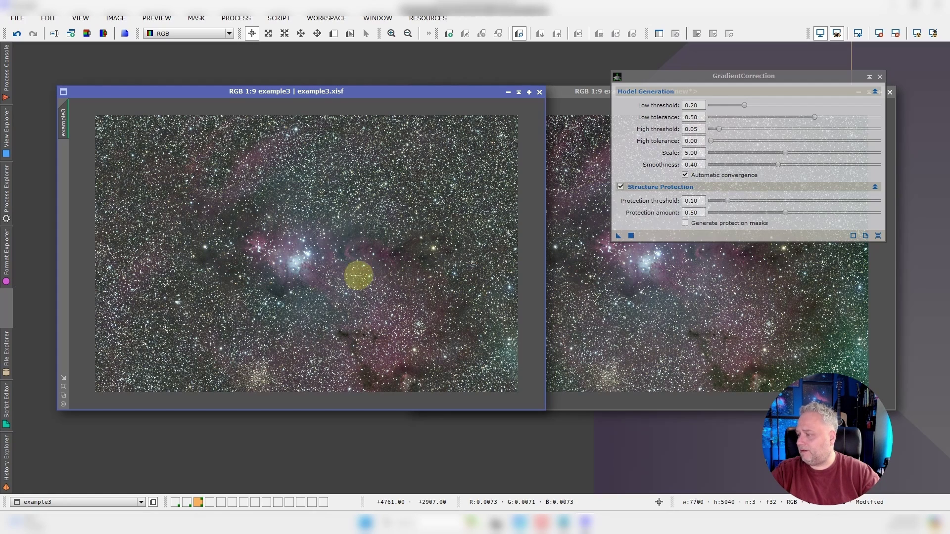
- Select example3_clone, close GradientCorrection, and show the Script Toolbox list
{"action": "left_click", "coordinate": [572, 93]}
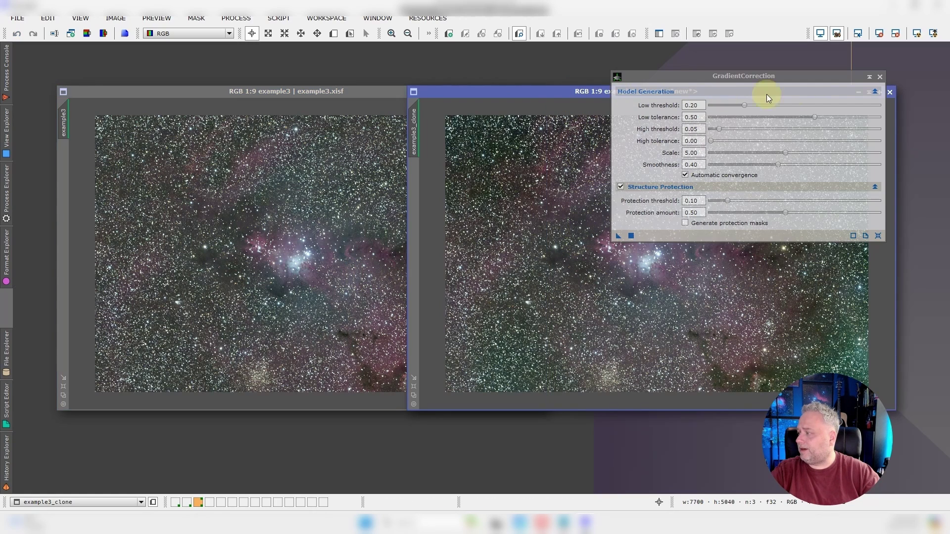
{"action": "left_click", "coordinate": [879, 77]}
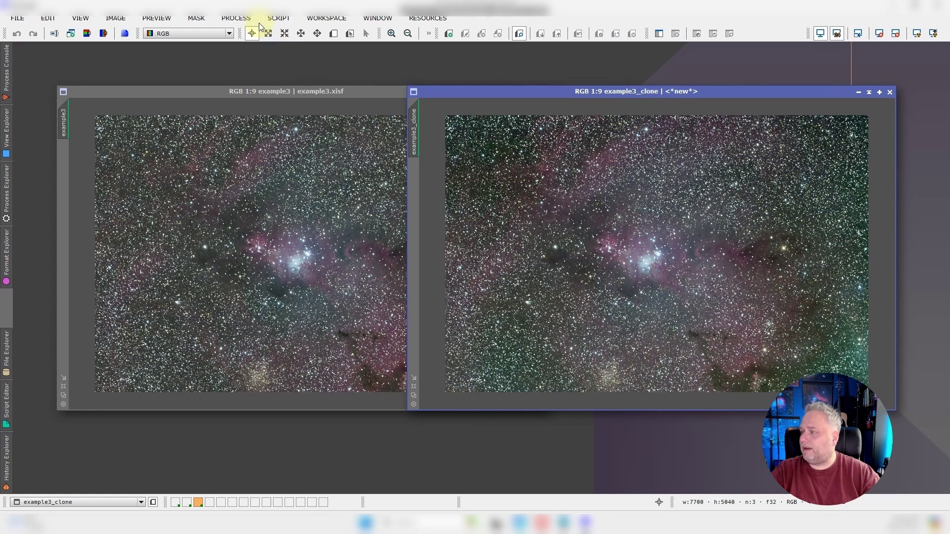
{"action": "left_click", "coordinate": [278, 20]}
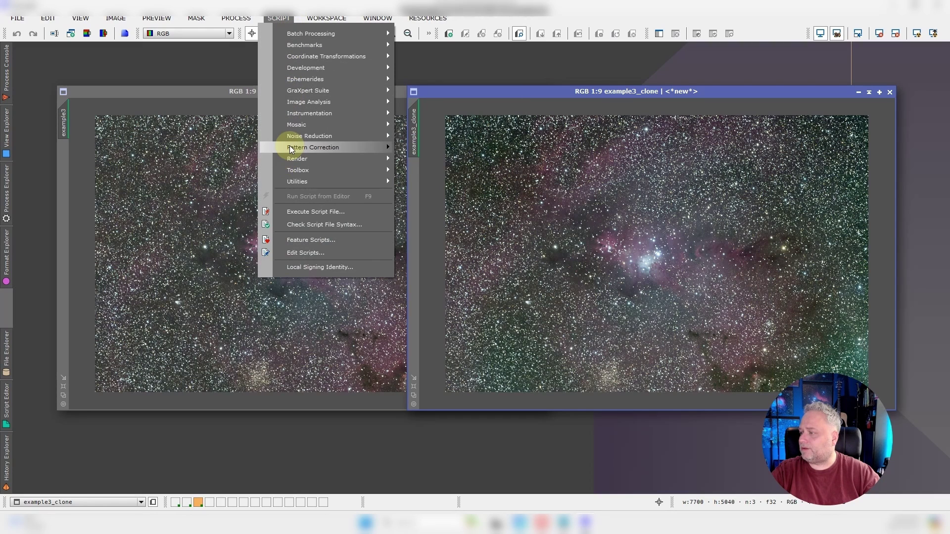
{"action": "mouse_move", "coordinate": [291, 152]}
{"action": "mouse_move", "coordinate": [297, 170]}
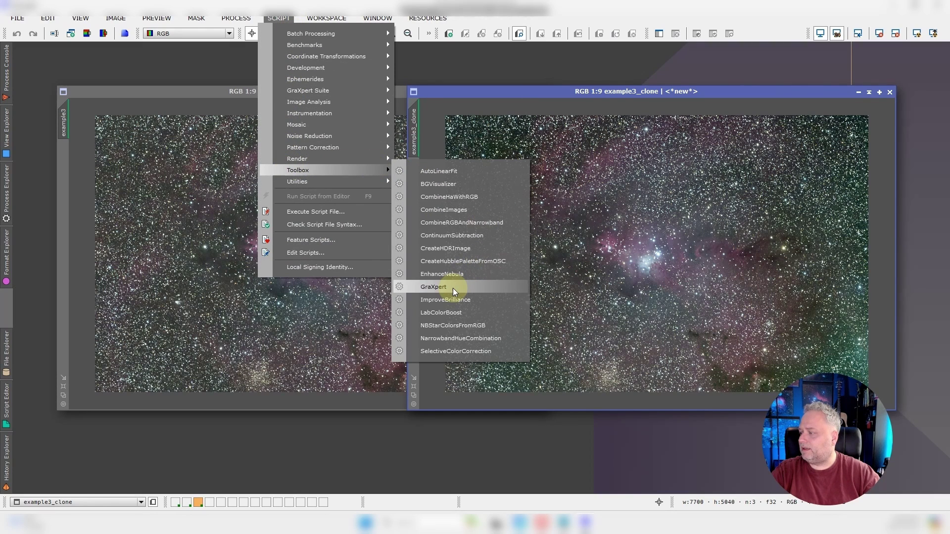
- Run GraXpert on example3_clone with Subtraction and Show background model enabled
{"action": "left_click", "coordinate": [416, 286]}
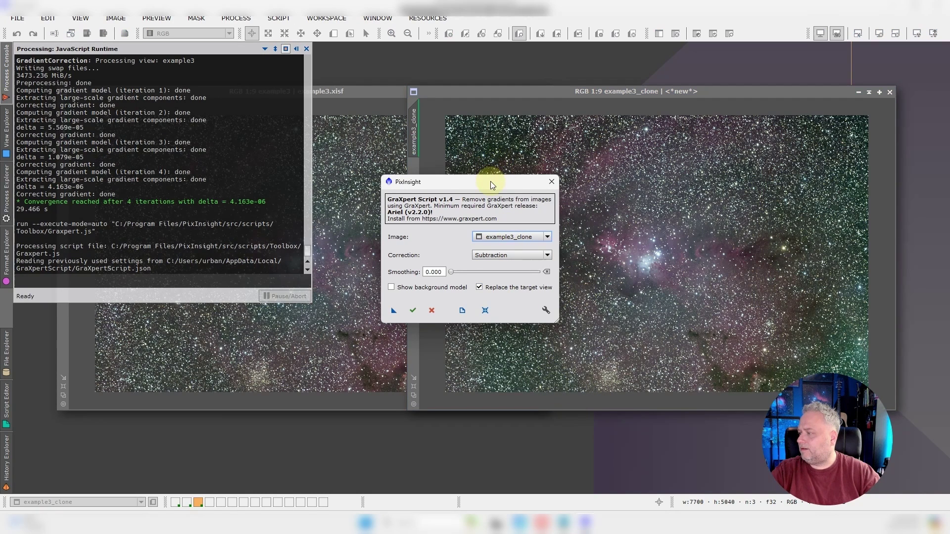
{"action": "left_click_drag", "start_coordinate": [492, 183], "coordinate": [306, 317]}
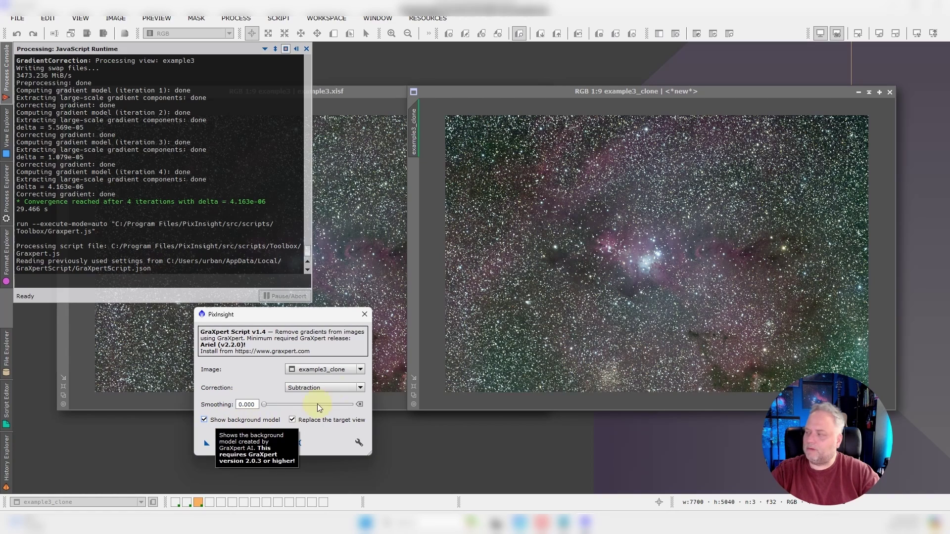
{"action": "left_click_drag", "start_coordinate": [322, 312], "coordinate": [336, 319]}
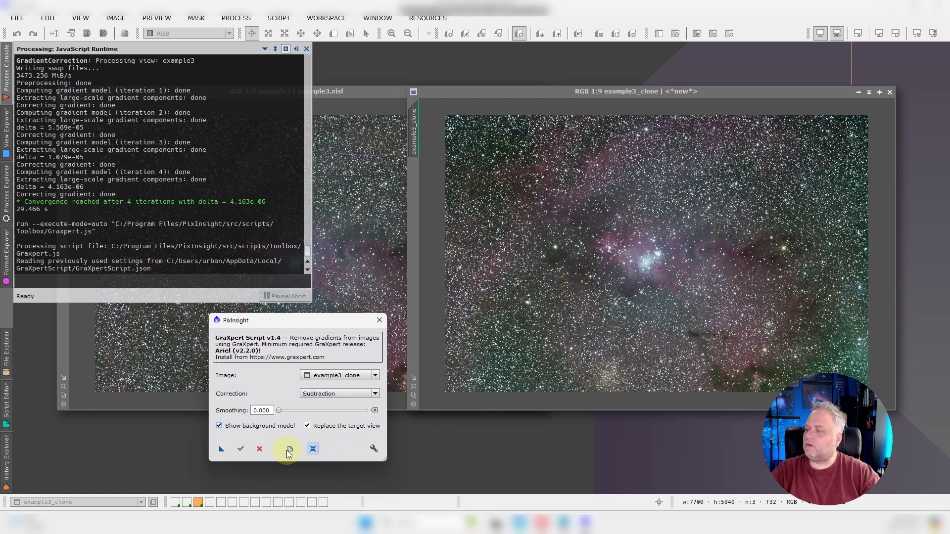
{"action": "left_click", "coordinate": [240, 450]}
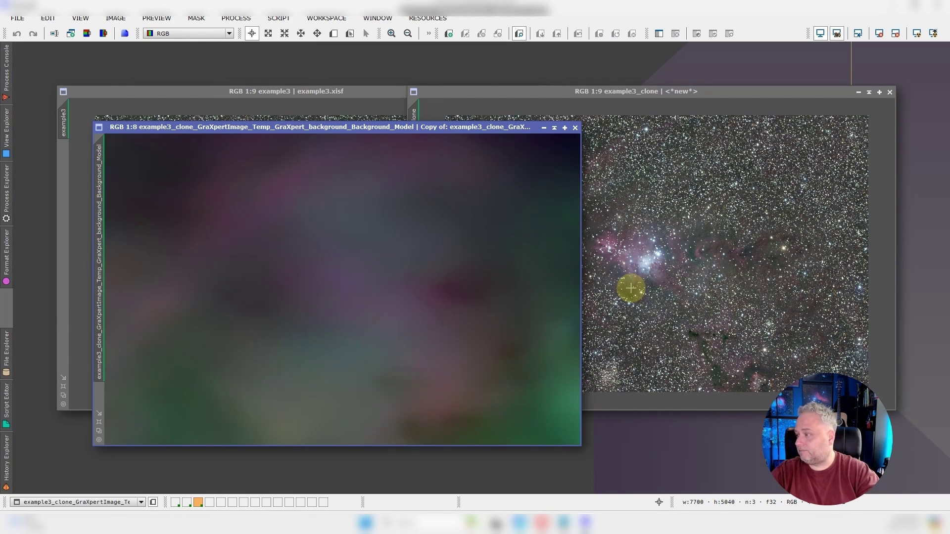
- Move the Background_Model window over the images to inspect the gradient model
{"action": "left_click_drag", "start_coordinate": [357, 130], "coordinate": [471, 70]}
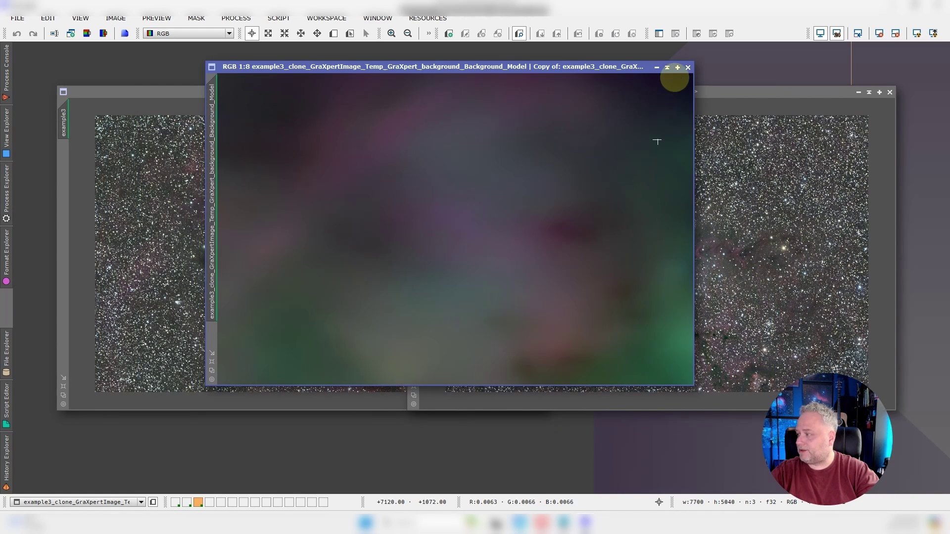
- Close the GraXpert background model and place example3 left and example3_clone right
{"action": "left_click", "coordinate": [688, 67]}
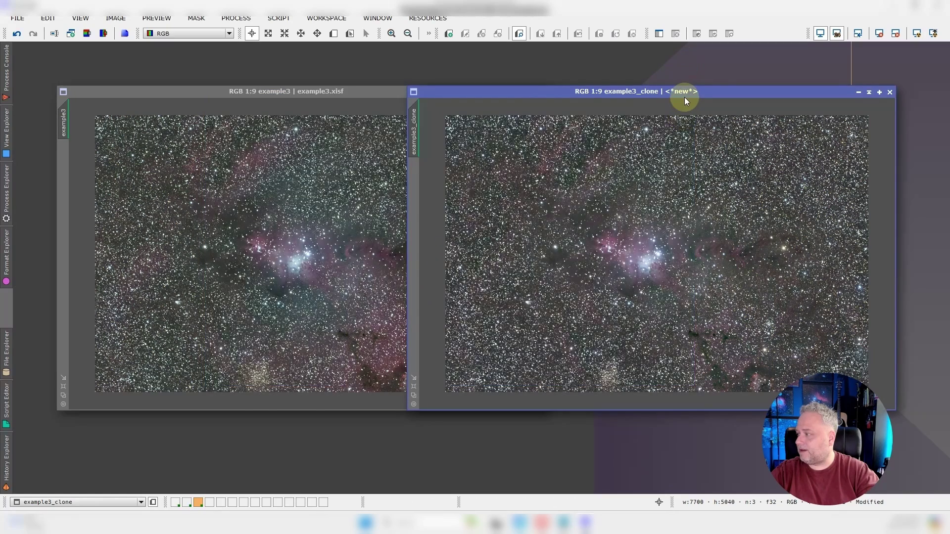
{"action": "left_click_drag", "start_coordinate": [678, 94], "coordinate": [742, 92]}
{"action": "left_click_drag", "start_coordinate": [422, 96], "coordinate": [356, 92]}
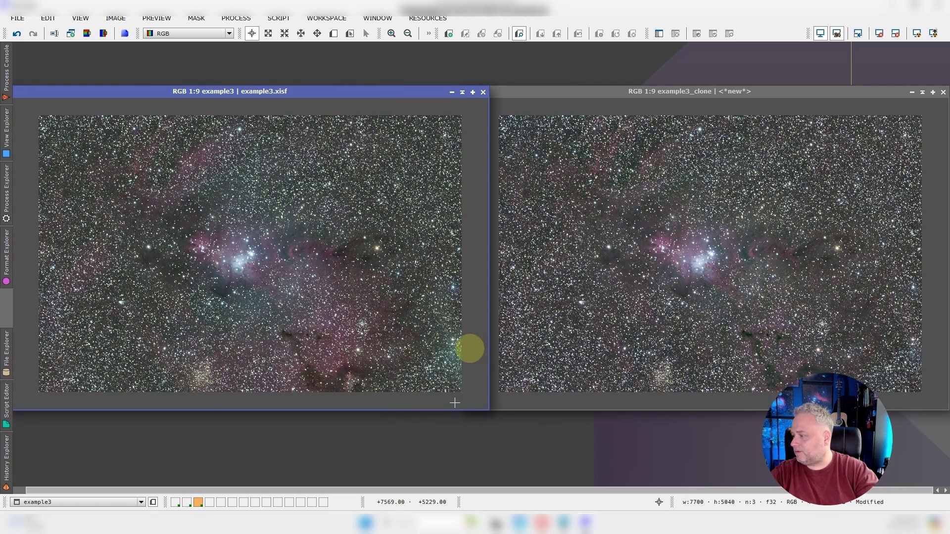
- Compare example3 with example3_clone by alternating them in front and briefly overlapping them
{"action": "left_click", "coordinate": [541, 100]}
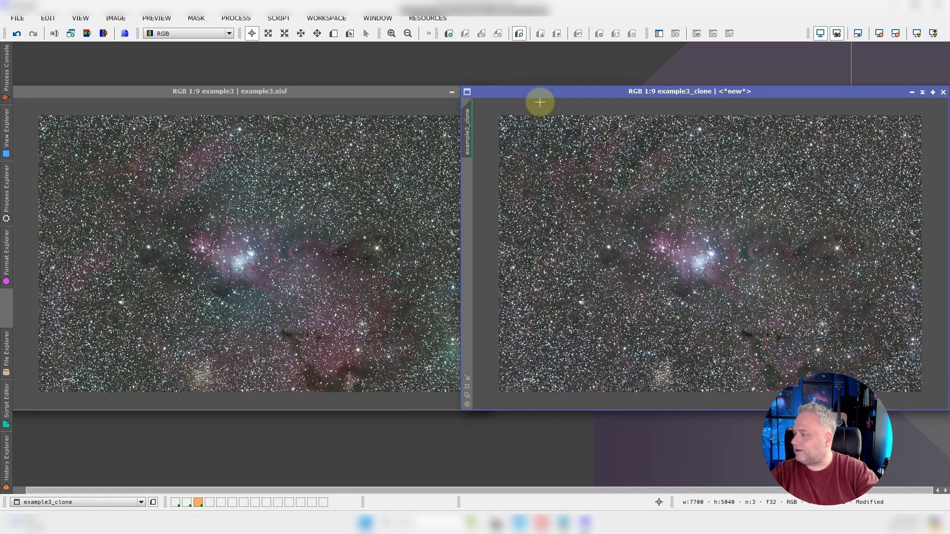
{"action": "left_click", "coordinate": [431, 93]}
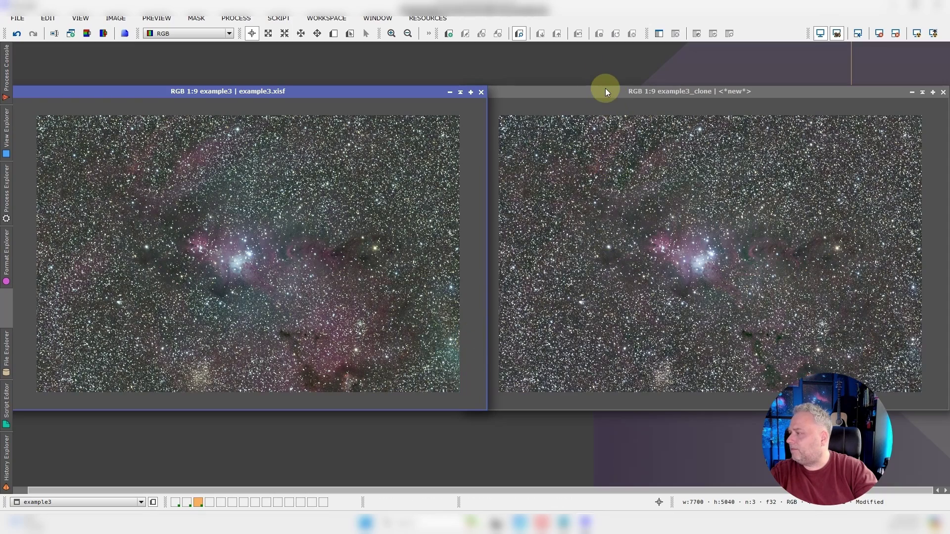
{"action": "left_click_drag", "start_coordinate": [604, 88], "coordinate": [367, 85]}
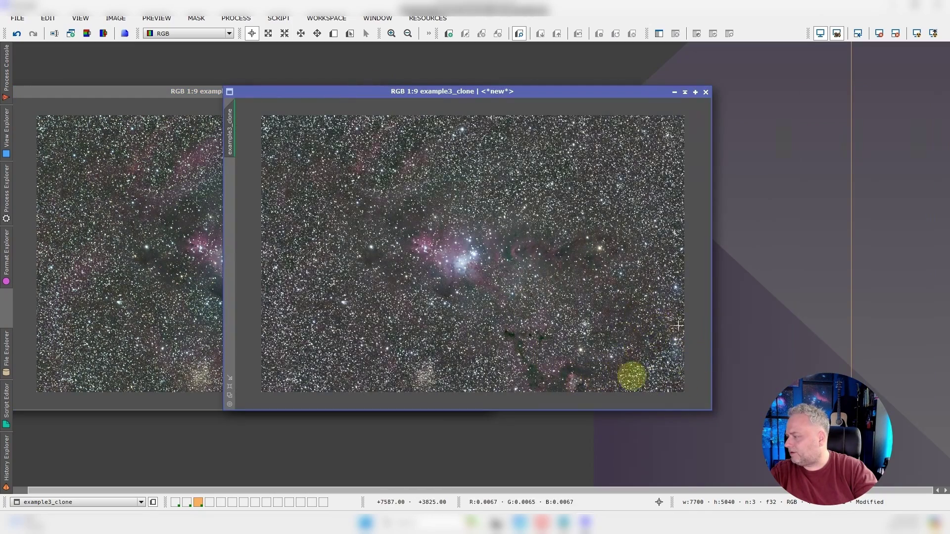
{"action": "left_click_drag", "start_coordinate": [388, 92], "coordinate": [609, 93]}
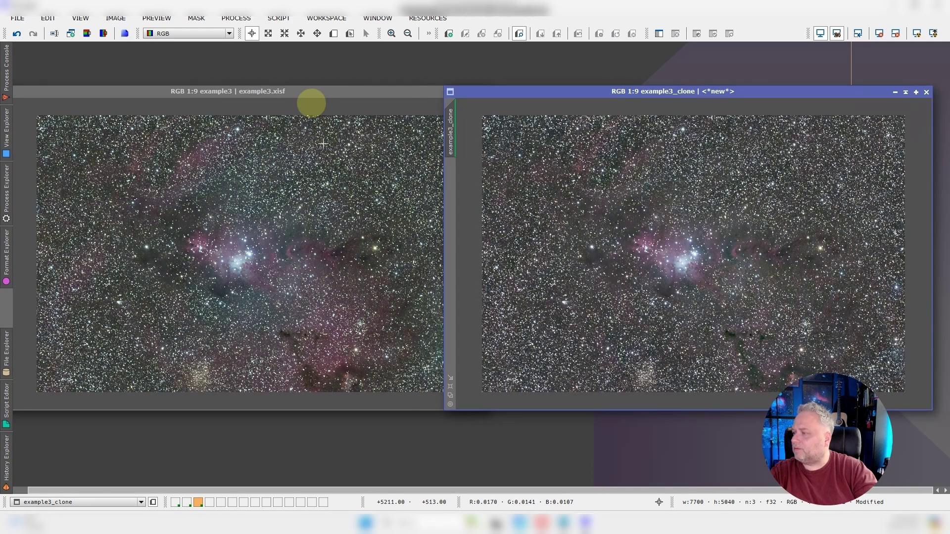
{"action": "left_click", "coordinate": [307, 94]}
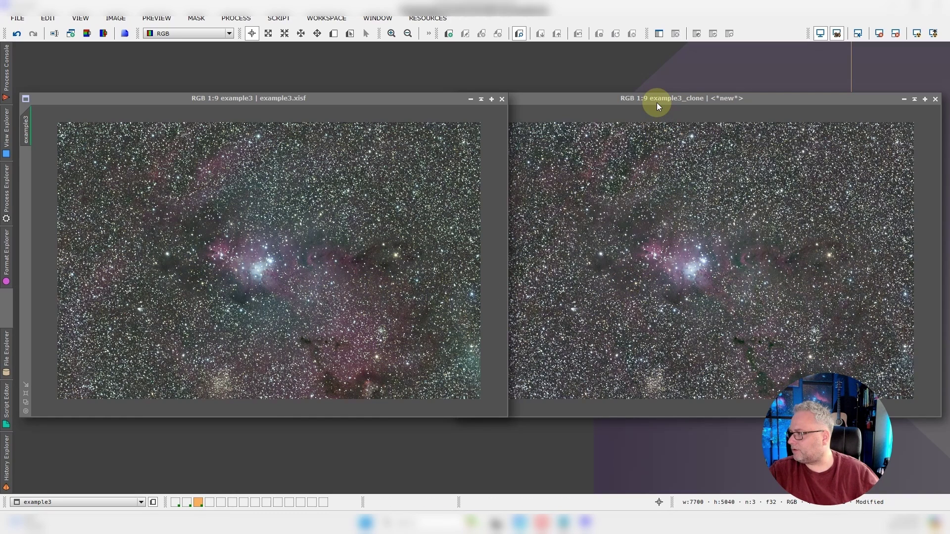
{"action": "left_click", "coordinate": [657, 102]}
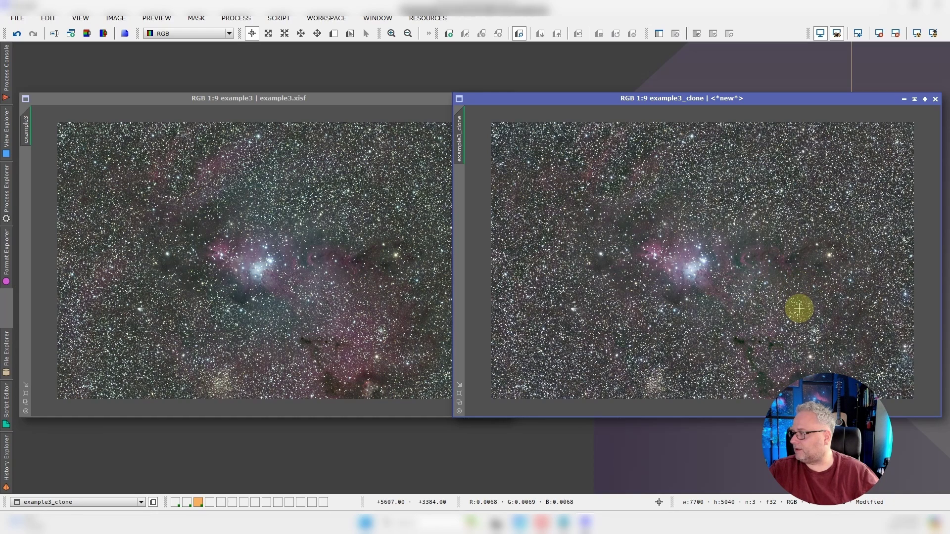
{"action": "left_click", "coordinate": [394, 99]}
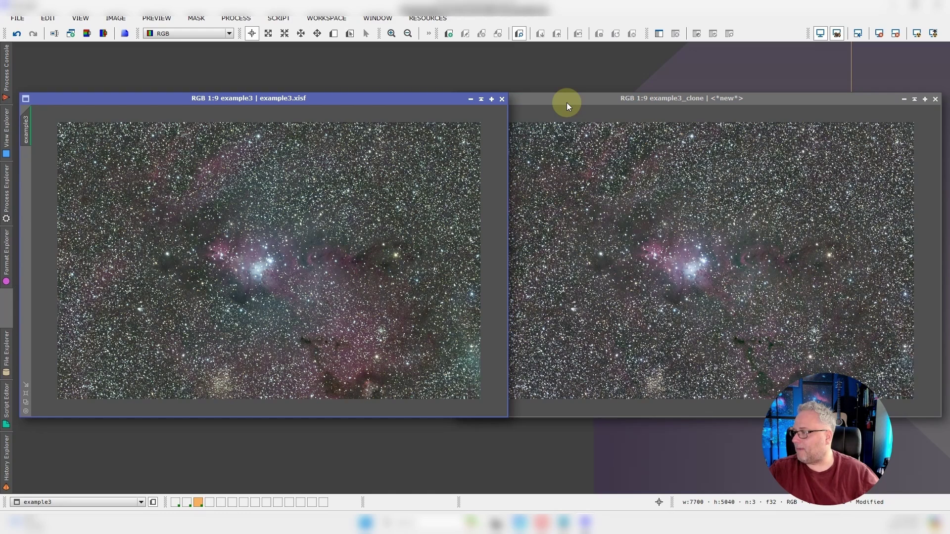